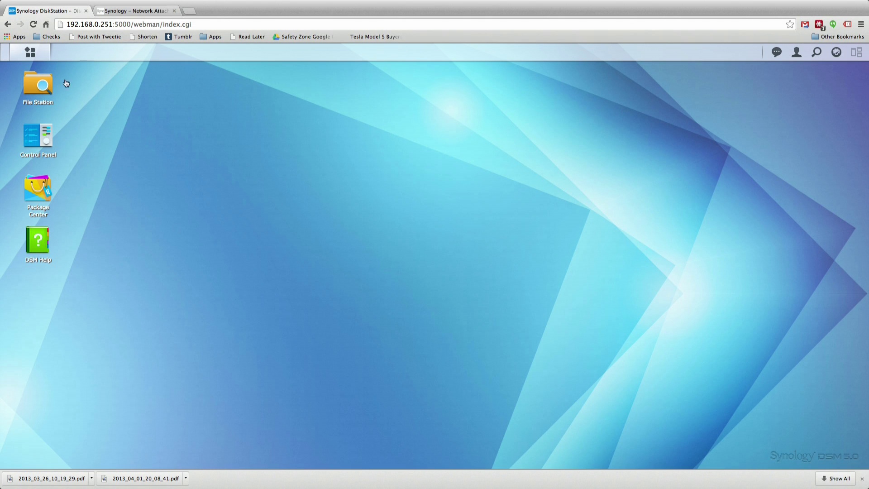
# - Browse the SpeedTest shared folder in File Station, close it, and return to the DSM browser
pyautogui.click(38, 86)
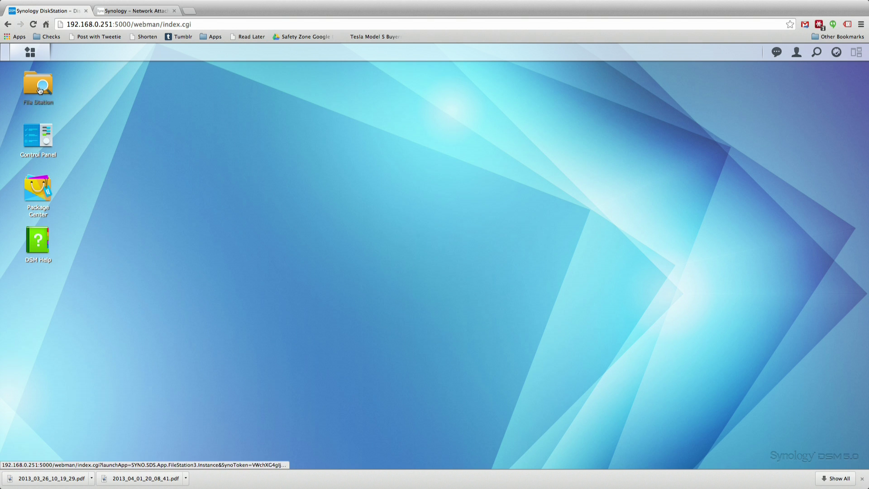
pyautogui.moveTo(452, 122); pyautogui.dragTo(431, 126)
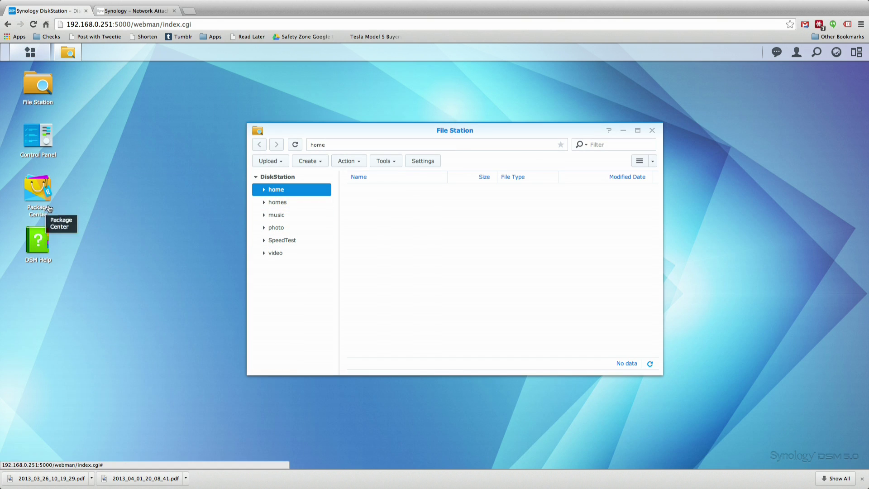
pyautogui.click(274, 240)
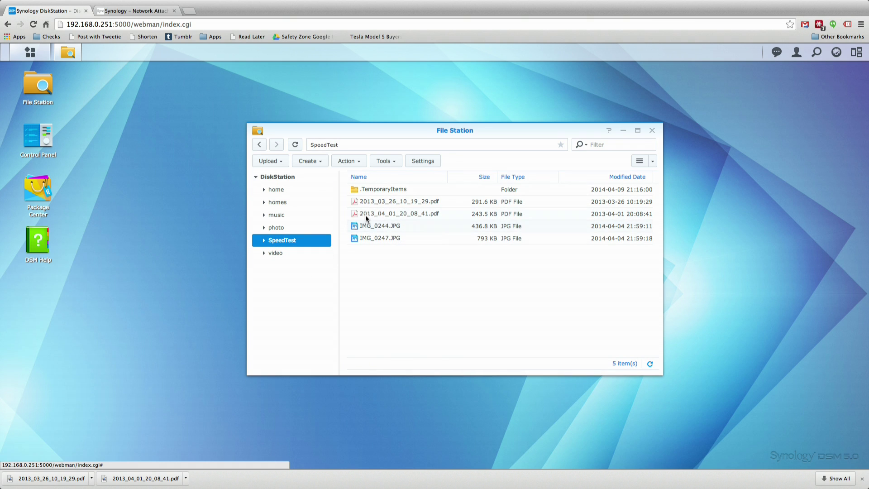
pyautogui.click(652, 132)
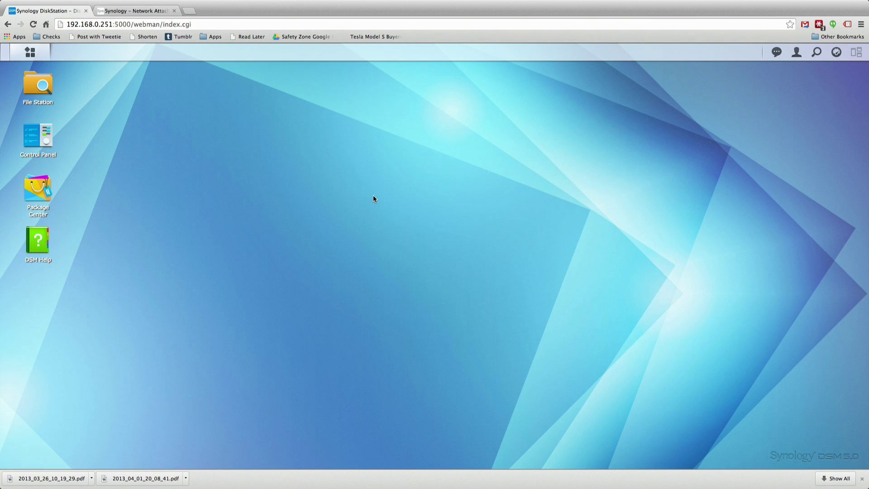
pyautogui.press('super+Tab')
pyautogui.press('super+Tab')
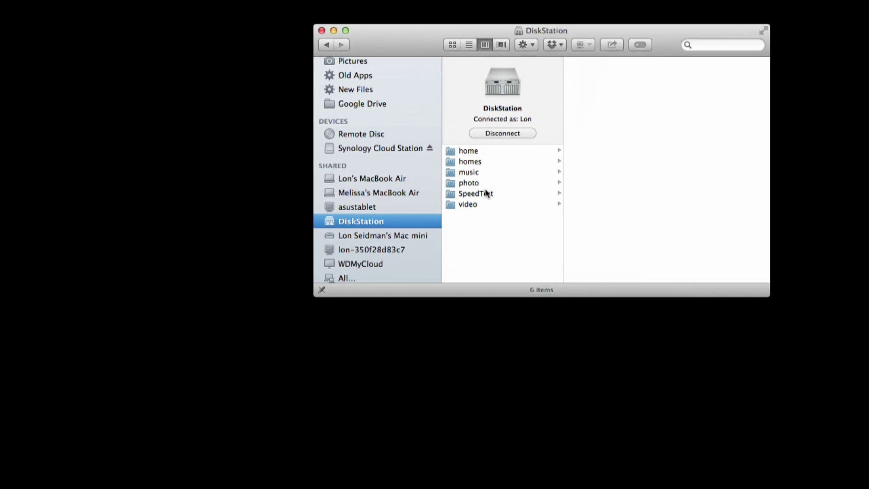
pyautogui.hotkey('ctrl', 'Left')
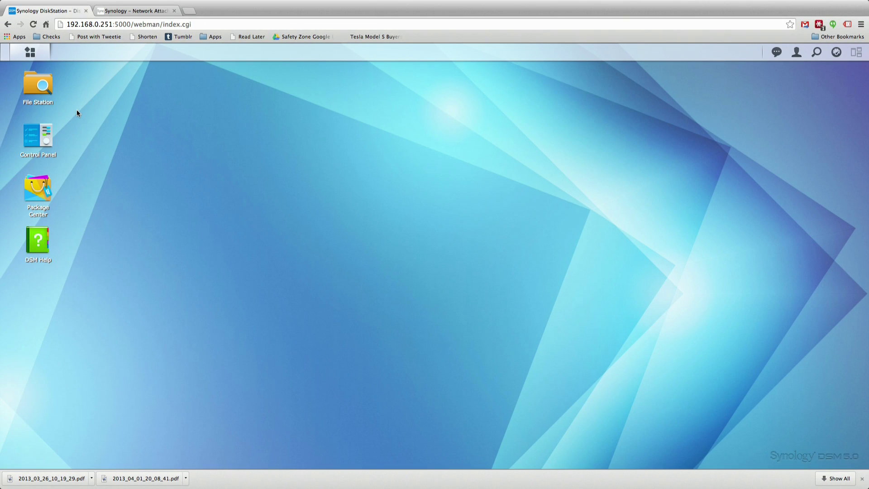
# - Check the DSM Update status under Control Panel's Update & Restore, then close Control Panel
pyautogui.click(37, 144)
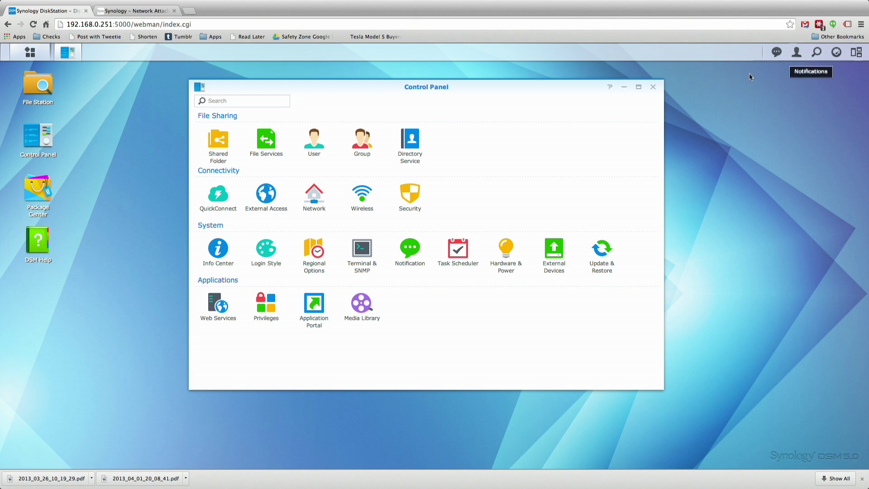
pyautogui.click(607, 250)
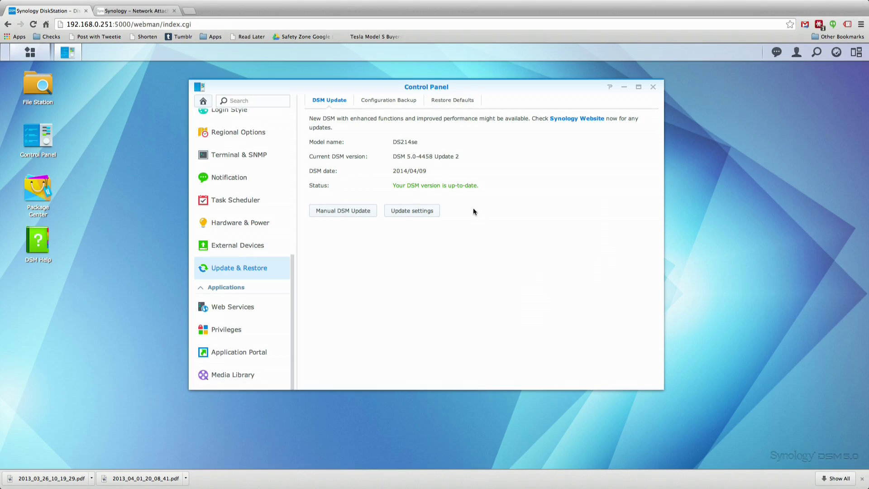
pyautogui.click(655, 89)
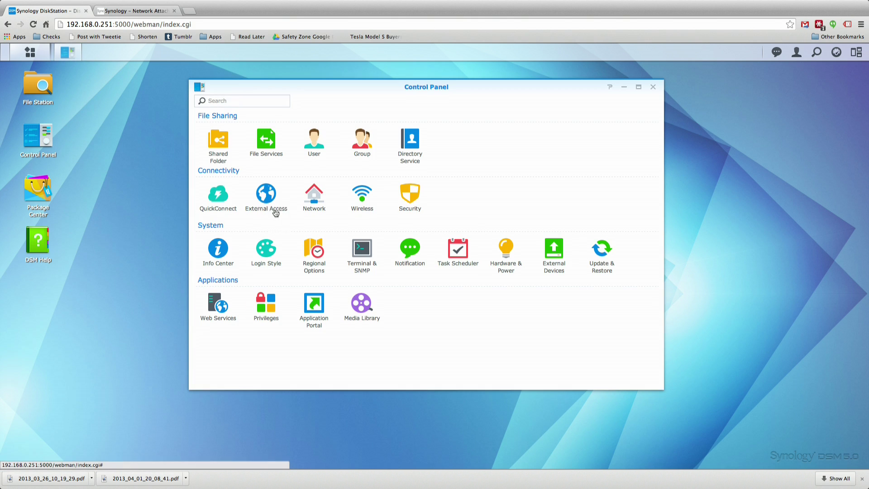
# - Look over the User and Group lists, then open Edit for the personal non-admin account
pyautogui.click(317, 150)
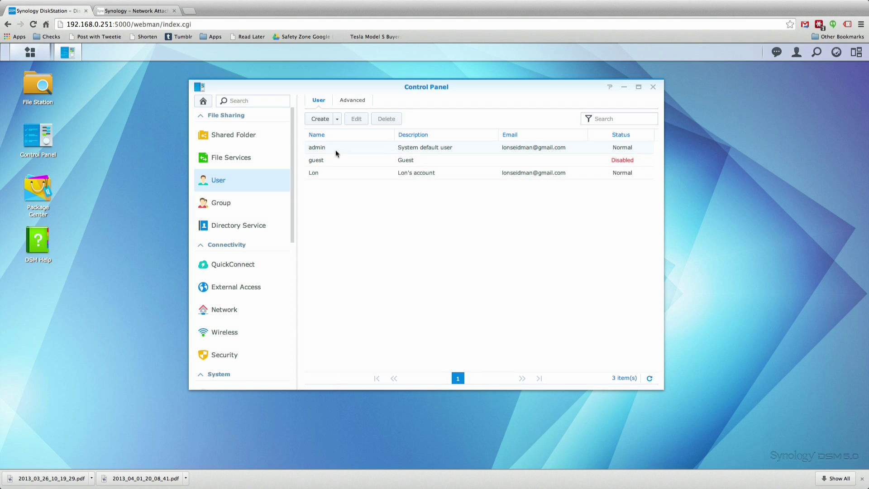
pyautogui.click(336, 149)
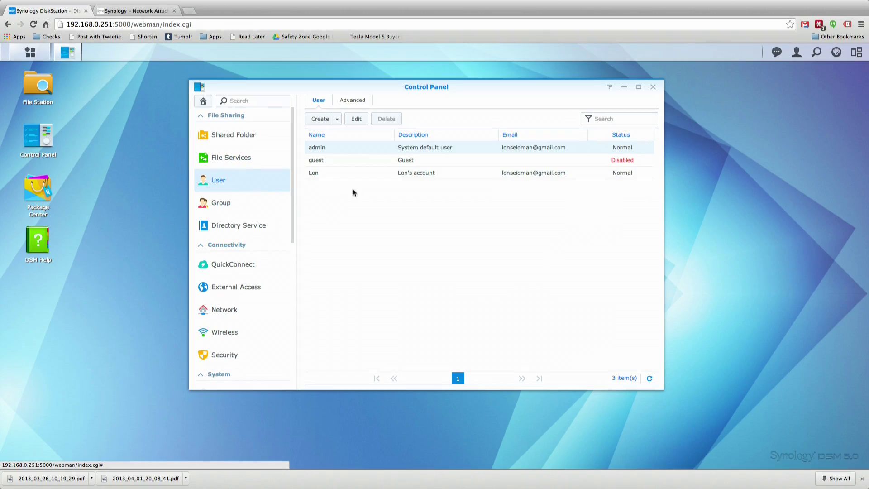
pyautogui.click(231, 207)
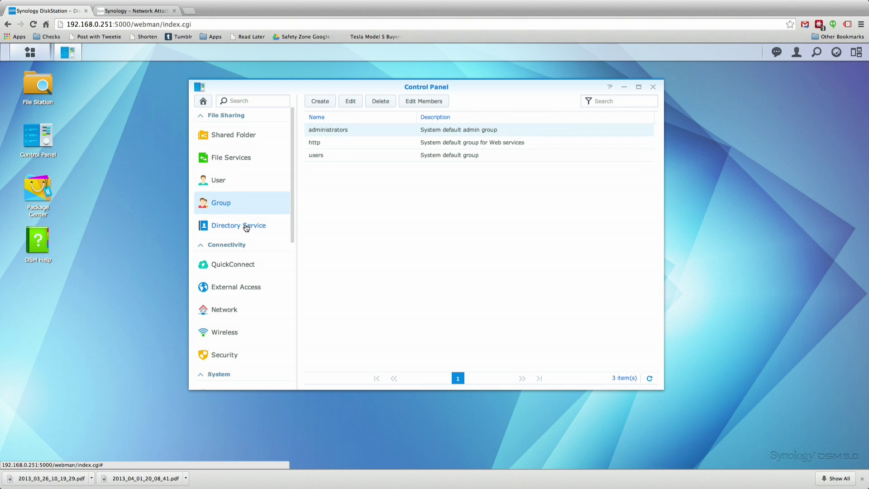
pyautogui.click(232, 182)
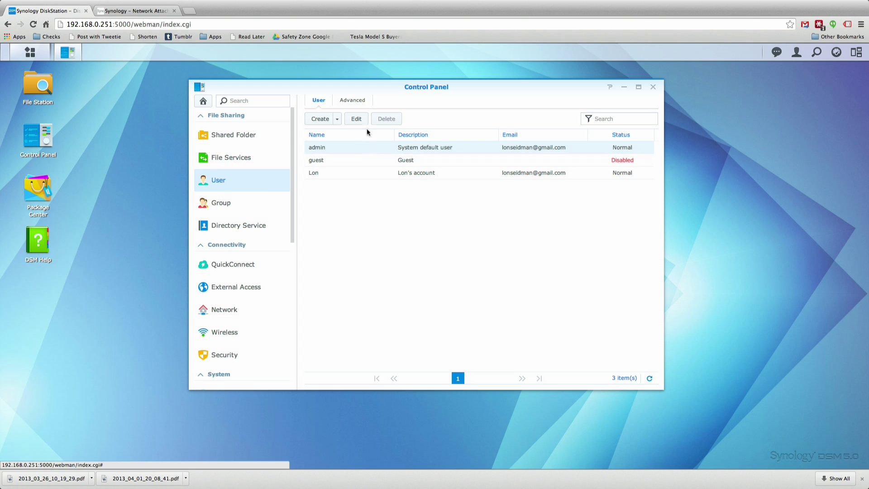
pyautogui.click(313, 172)
pyautogui.click(357, 118)
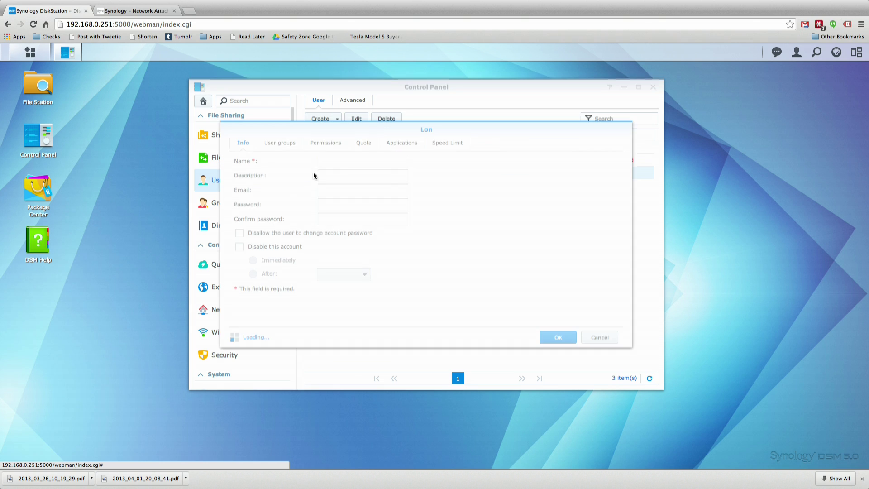
# - Review the account's User groups, Permissions, Quota, Applications and Speed Limit tabs, then cancel unchanged
pyautogui.click(273, 144)
pyautogui.click(329, 144)
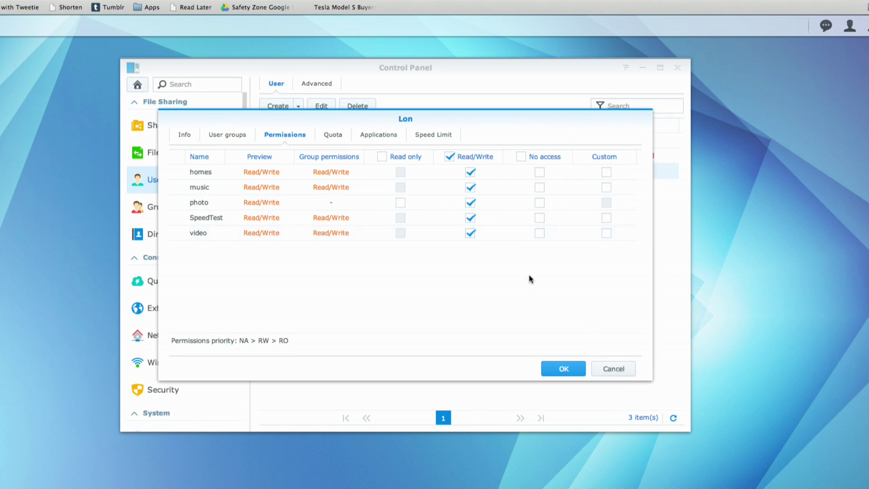
pyautogui.click(329, 135)
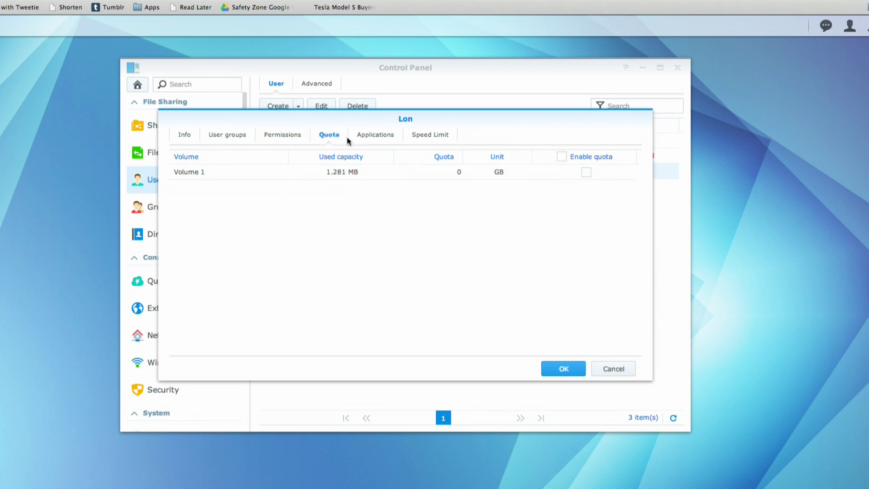
pyautogui.click(385, 136)
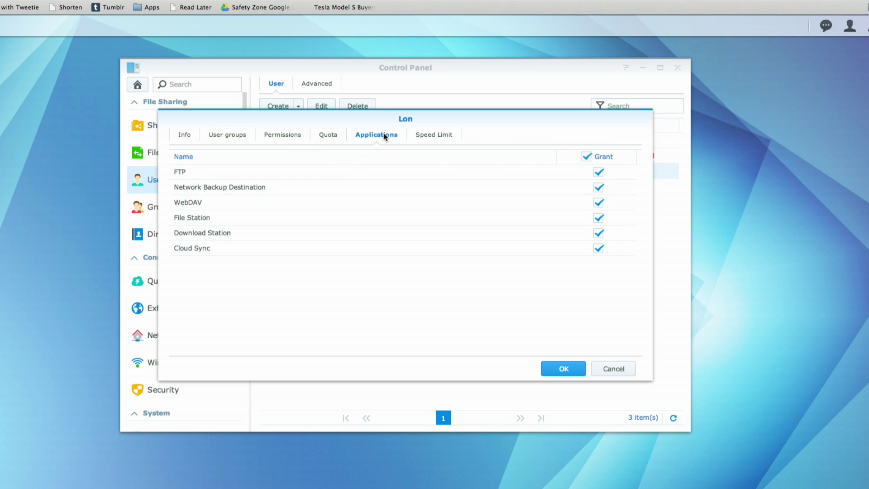
pyautogui.click(426, 138)
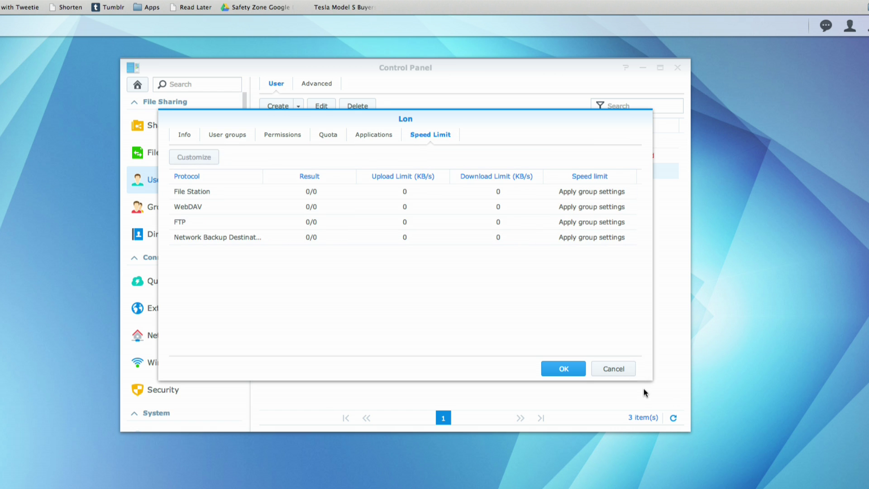
pyautogui.click(619, 372)
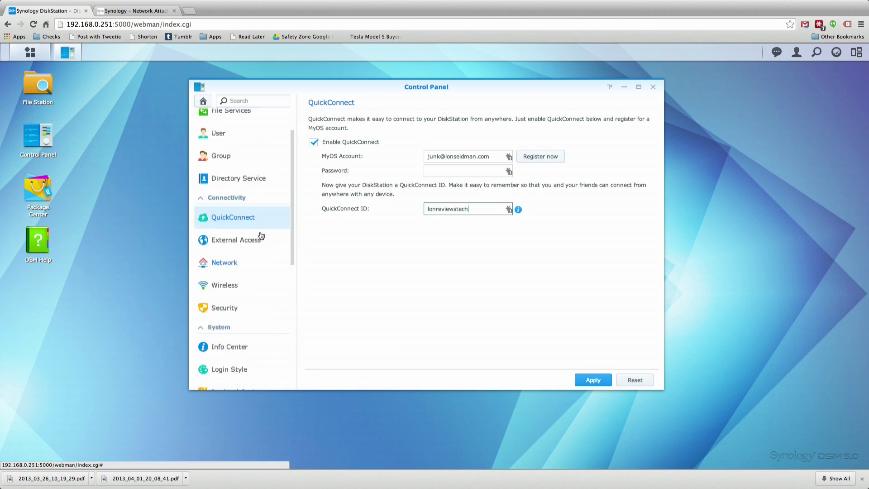
pyautogui.scroll(2, 261, 235)
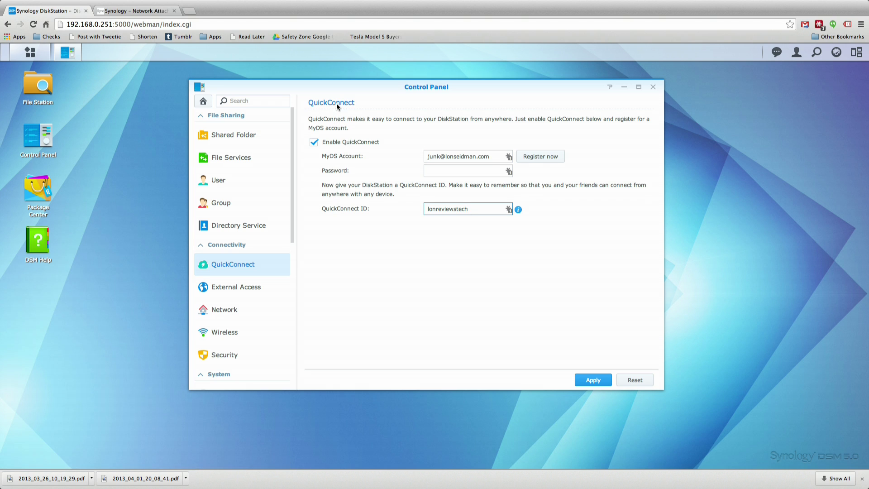
# - Select the QuickConnect ID value, then close Control Panel and discard the unsaved changes
pyautogui.doubleClick(461, 209)
pyautogui.doubleClick(445, 209)
pyautogui.scroll(-3, 273, 285)
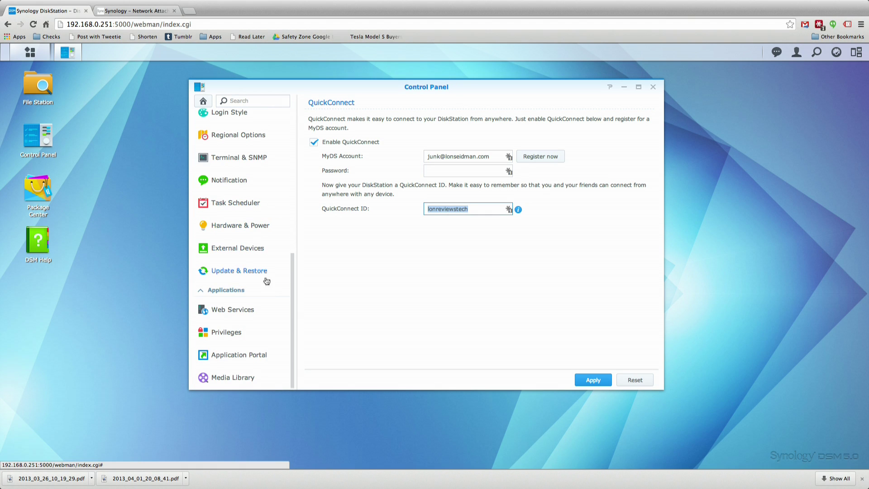
pyautogui.scroll(3, 267, 305)
pyautogui.scroll(-3, 267, 304)
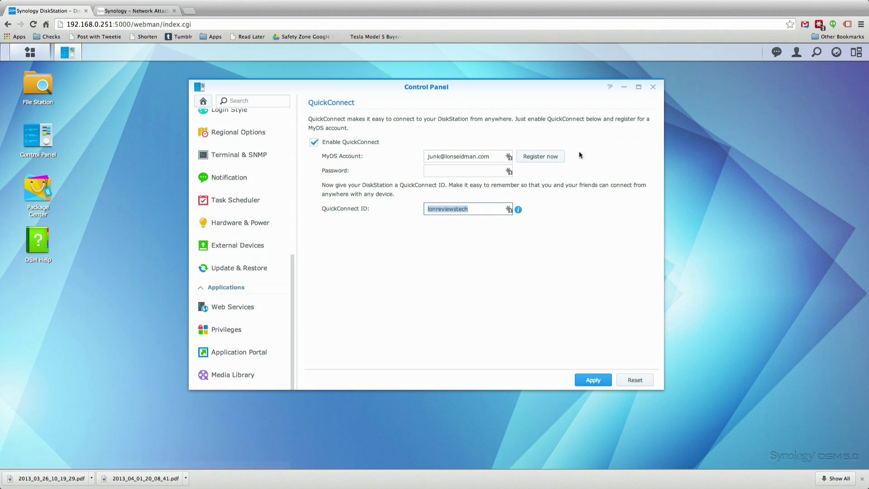
pyautogui.click(654, 88)
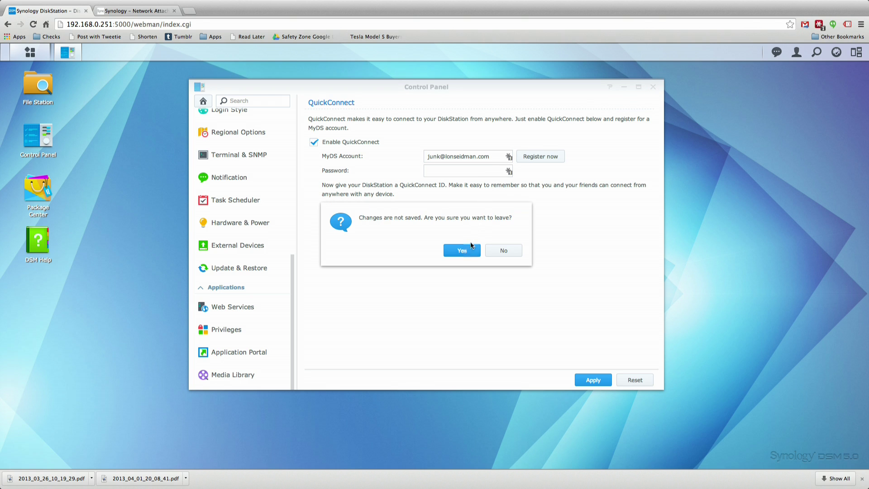
pyautogui.click(471, 245)
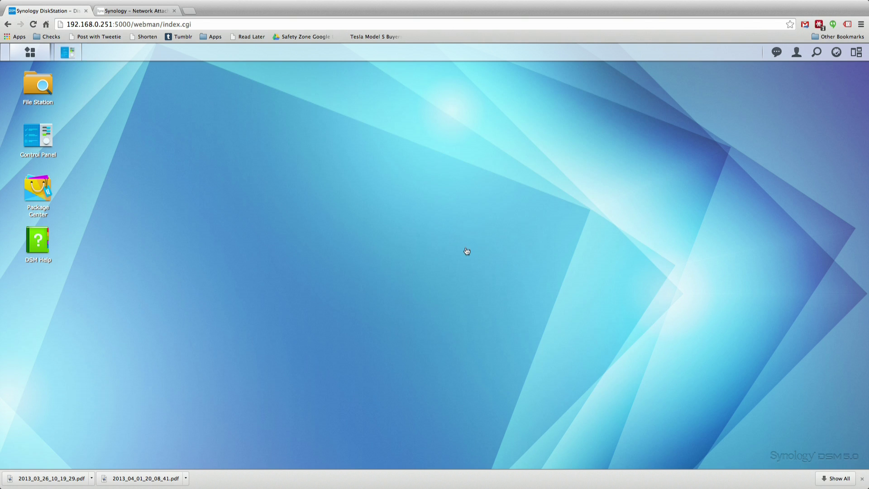
# - In Package Center, view the Asterisk details, scroll through All packages, then filter to Backup
pyautogui.click(44, 187)
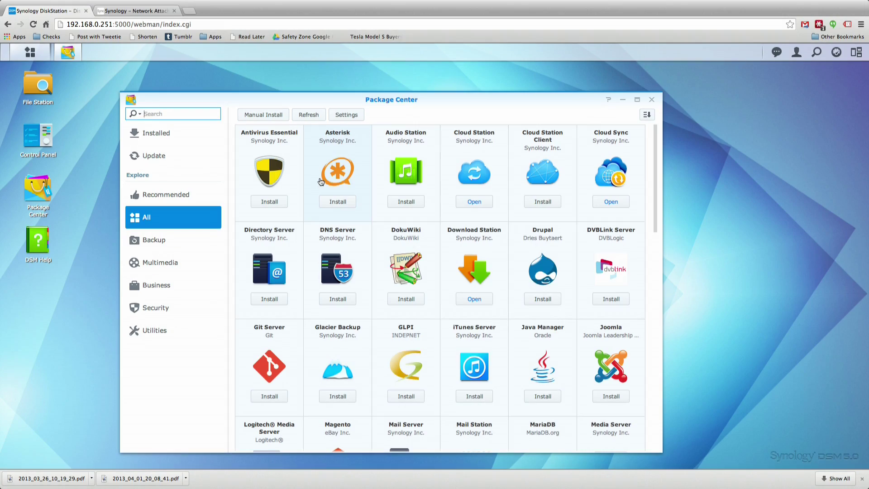
pyautogui.click(342, 164)
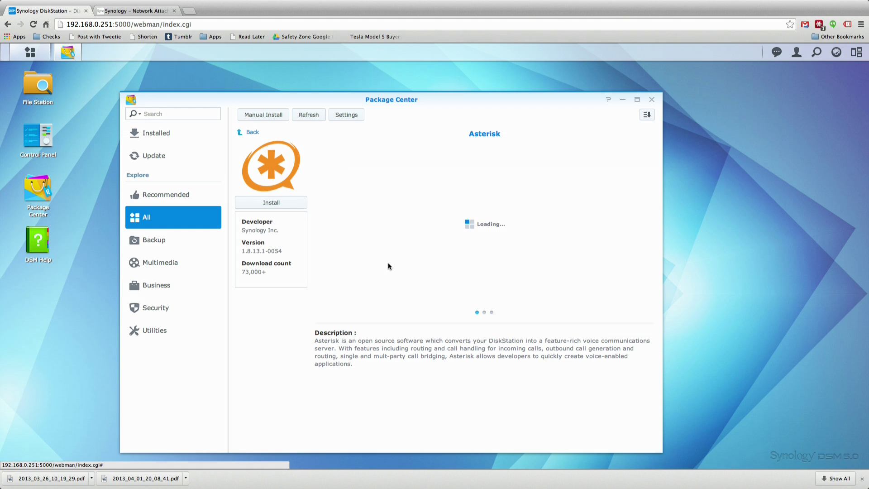
pyautogui.click(253, 133)
pyautogui.scroll(-2, 415, 223)
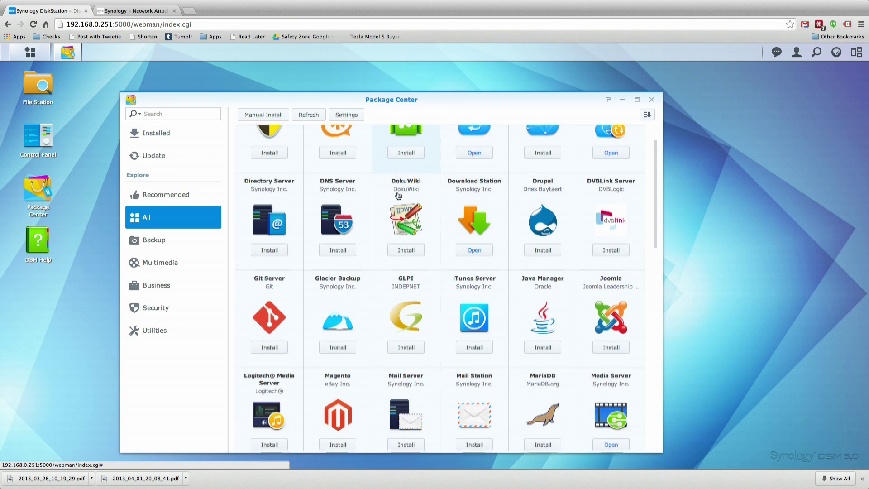
pyautogui.scroll(2, 408, 213)
pyautogui.scroll(-6, 398, 199)
pyautogui.scroll(-8, 399, 195)
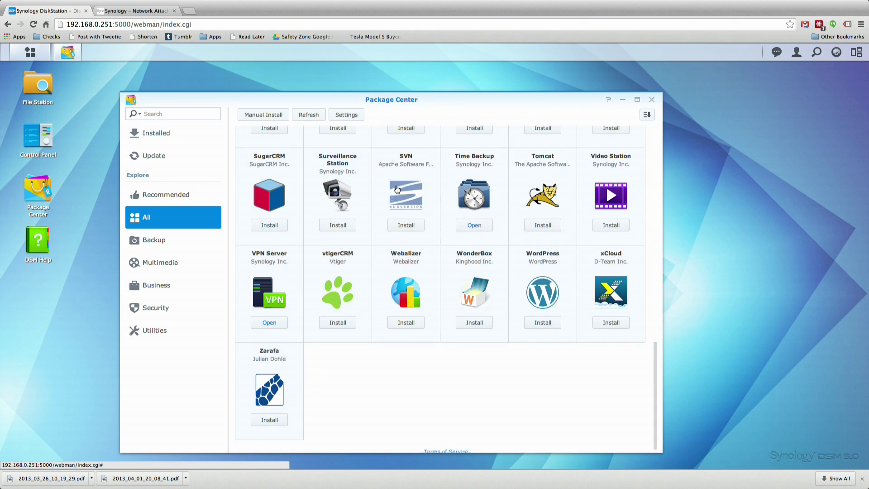
pyautogui.click(149, 240)
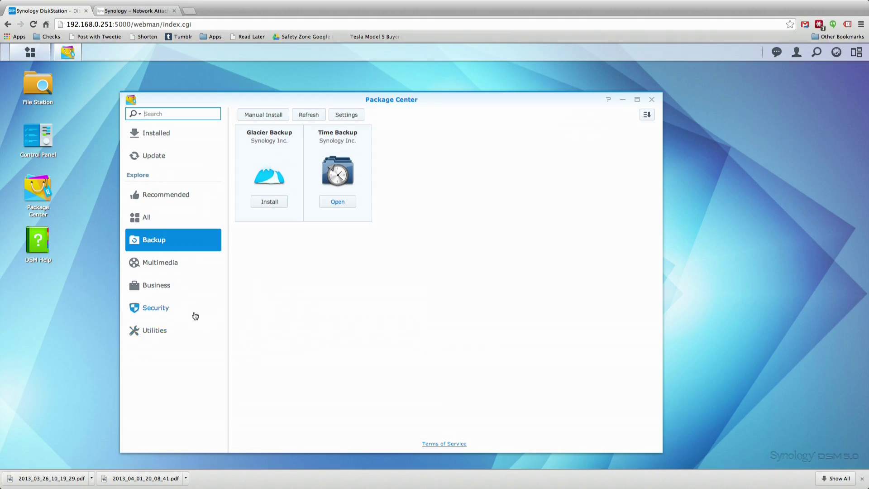
# - Filter Package Center to Multimedia packages and open the Surveillance Station package details
pyautogui.click(164, 266)
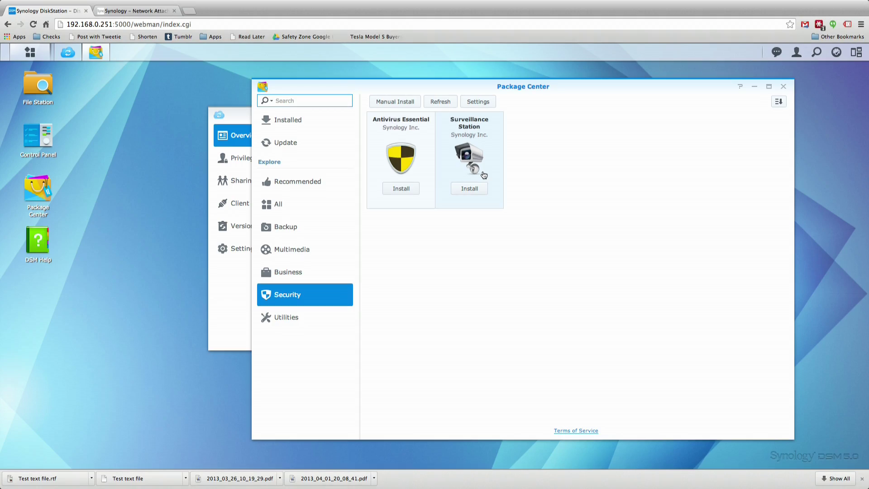
pyautogui.click(483, 173)
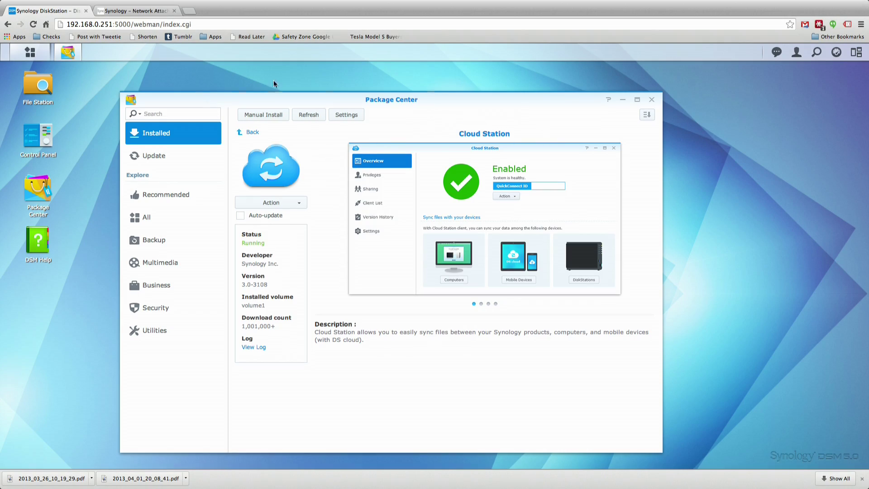
# - Launch Cloud Station from the Main Menu, close Package Center, and start sync setup for Computers
pyautogui.click(30, 54)
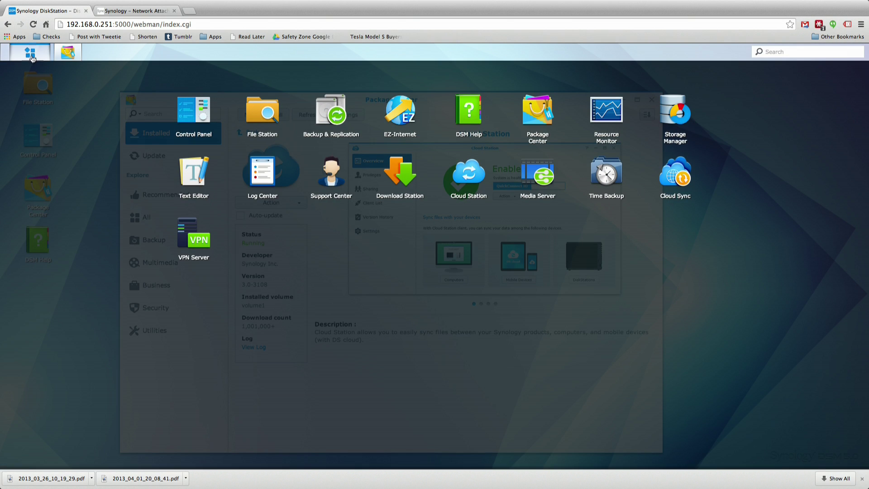
pyautogui.click(31, 56)
pyautogui.click(31, 56)
pyautogui.click(469, 177)
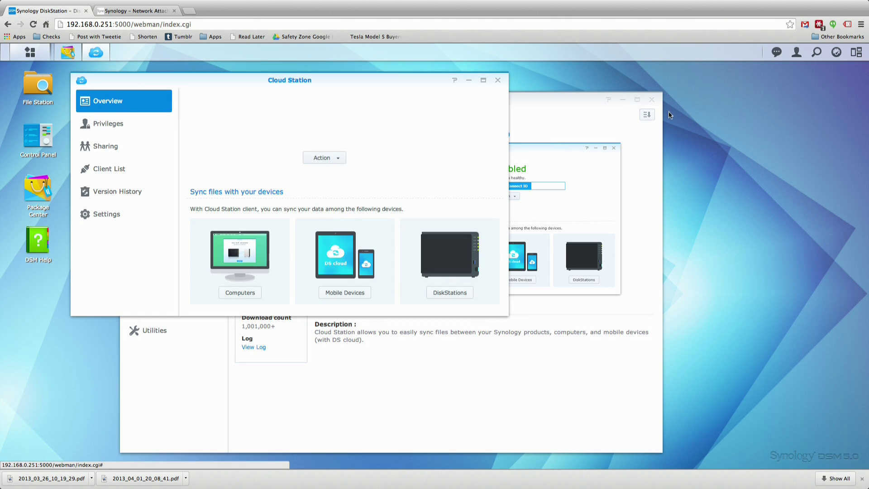
pyautogui.click(654, 100)
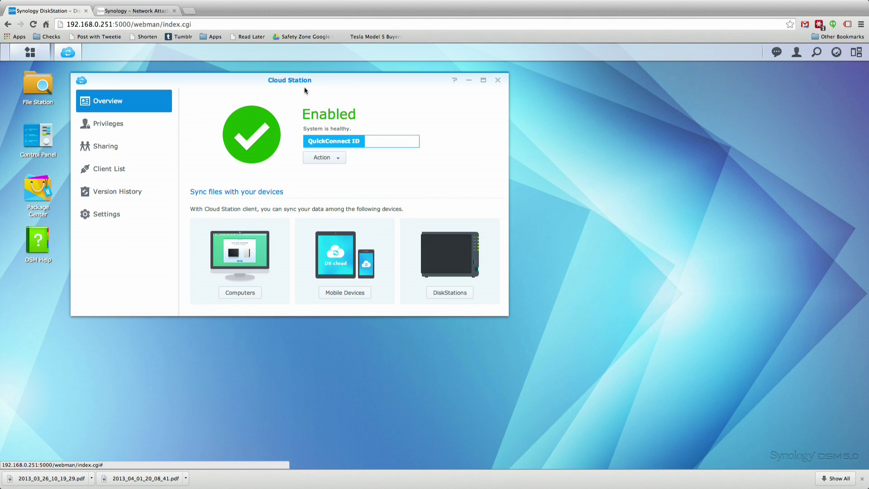
pyautogui.moveTo(305, 91); pyautogui.dragTo(442, 125)
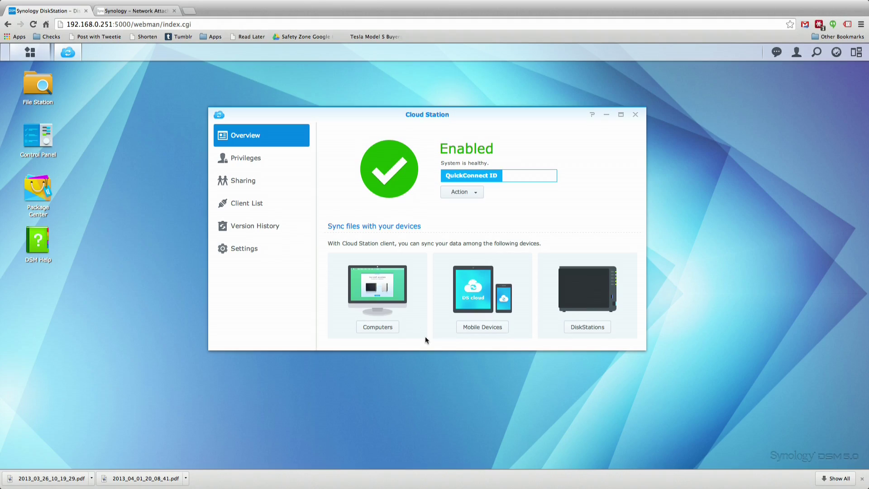
pyautogui.click(381, 327)
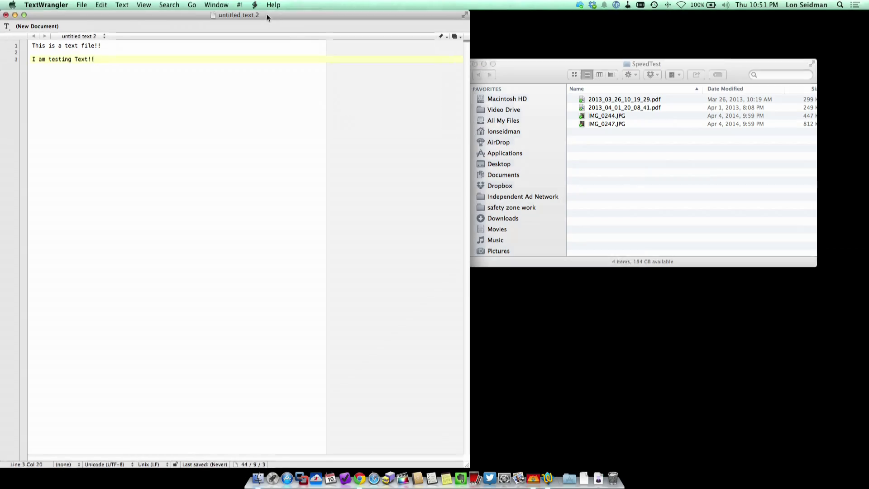
# - Save the two-line note as 'Test text file.txt' in the SpeedTest folder
pyautogui.moveTo(268, 14); pyautogui.dragTo(285, 14)
pyautogui.click(81, 4)
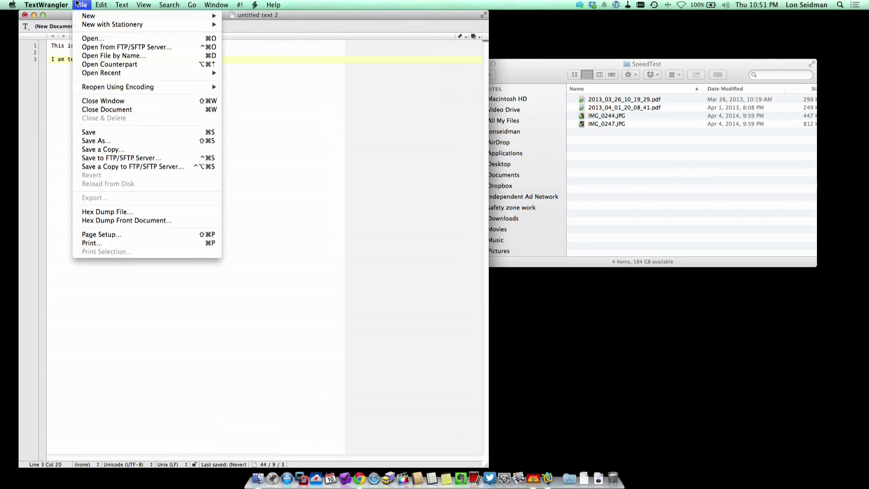
pyautogui.click(97, 132)
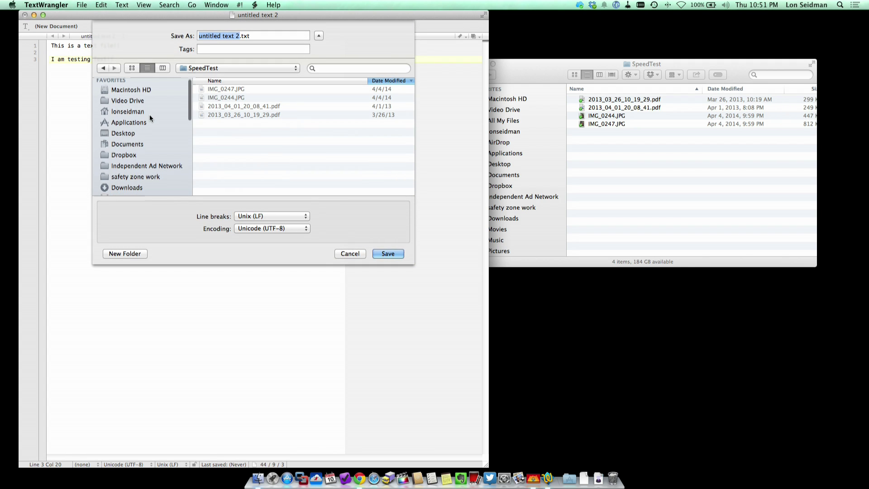
pyautogui.scroll(-10, 155, 134)
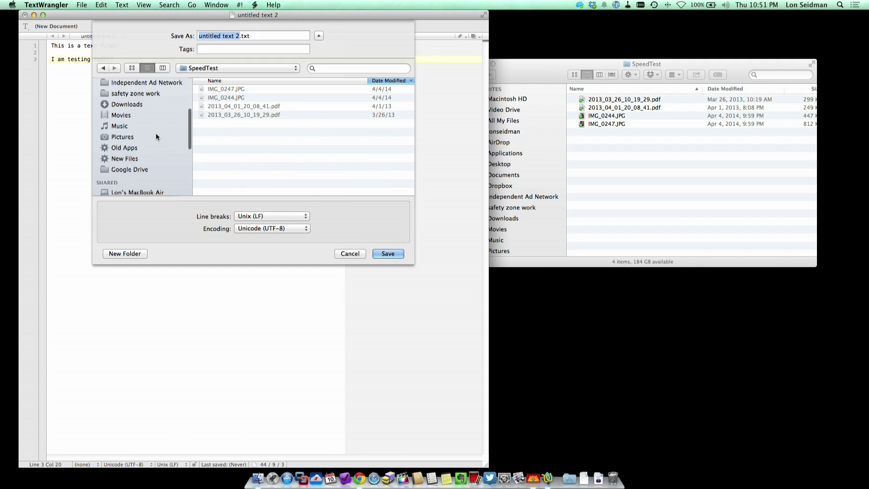
pyautogui.scroll(8, 156, 133)
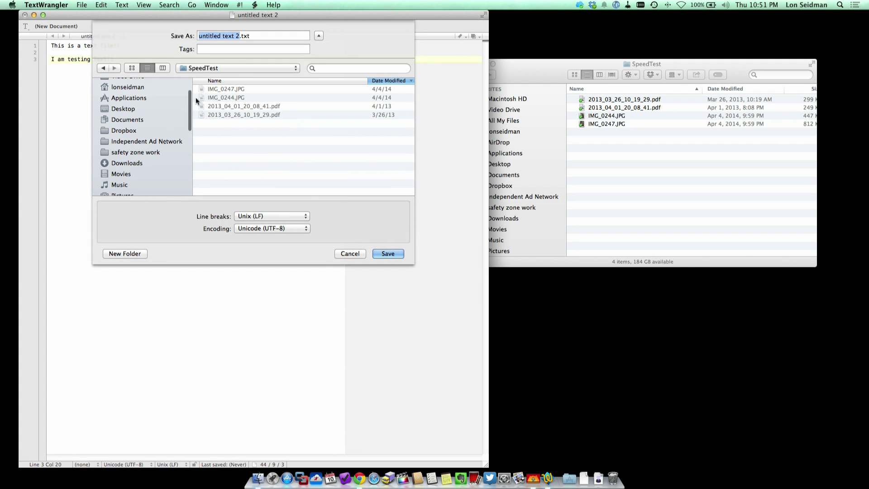
pyautogui.click(160, 69)
pyautogui.click(198, 69)
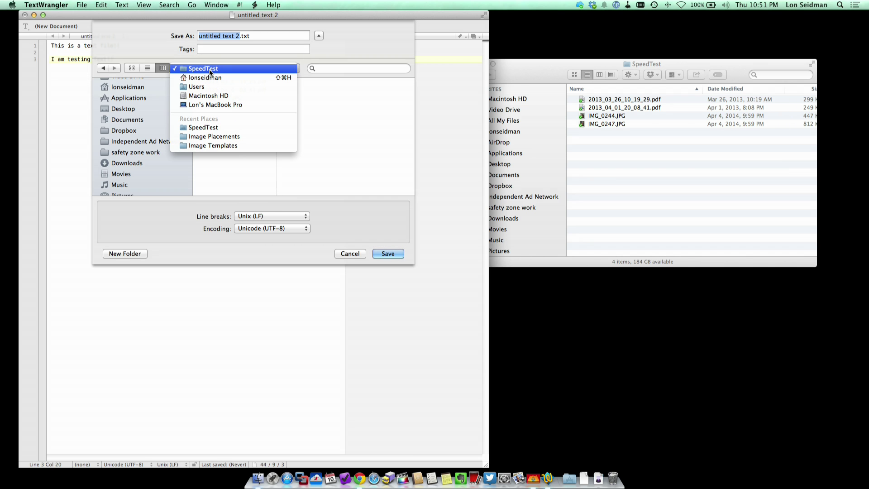
pyautogui.click(210, 70)
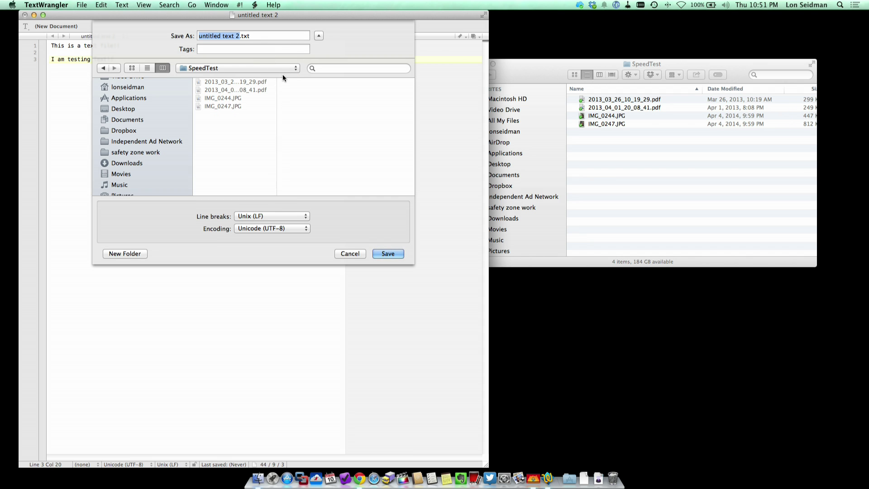
pyautogui.write('Test te')
pyautogui.click(400, 256)
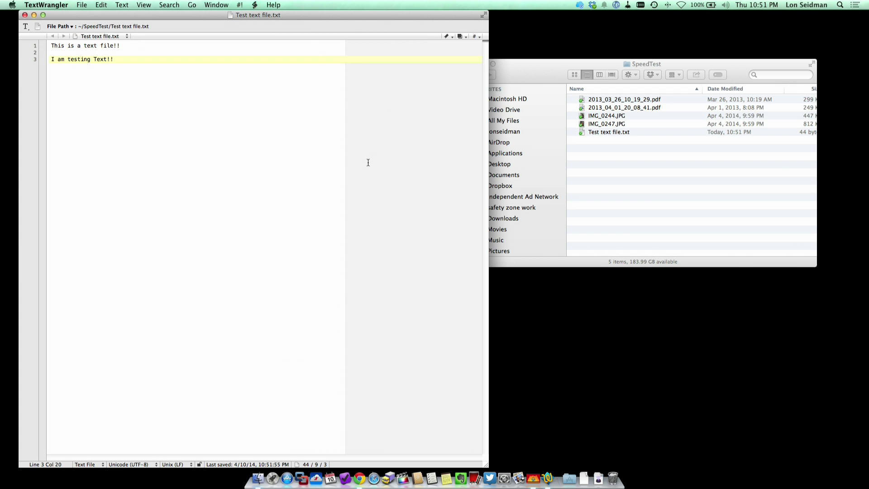
# - Close the saved document and switch to the desktop with the DiskStation browser
pyautogui.press('super+w')
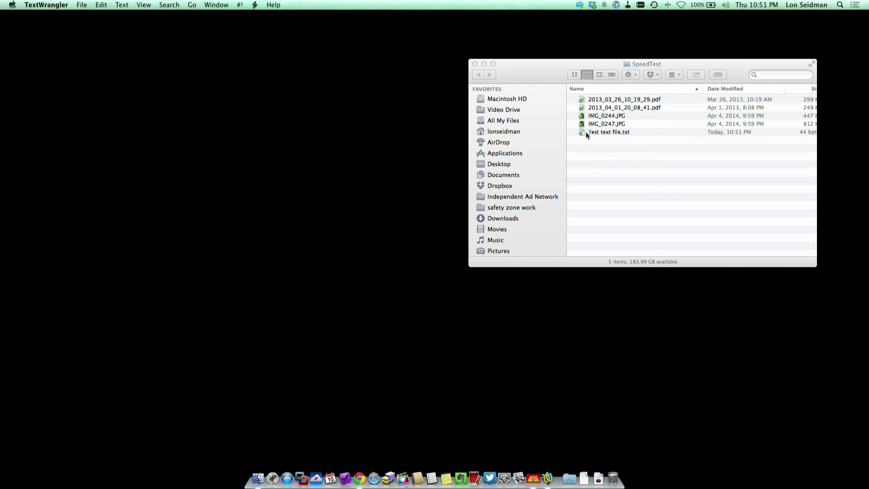
pyautogui.click(587, 134)
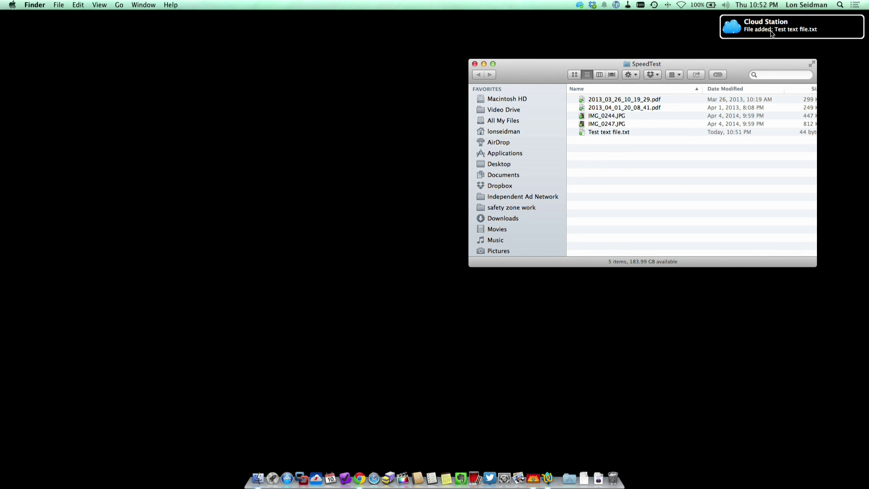
pyautogui.hotkey('ctrl', 'Right')
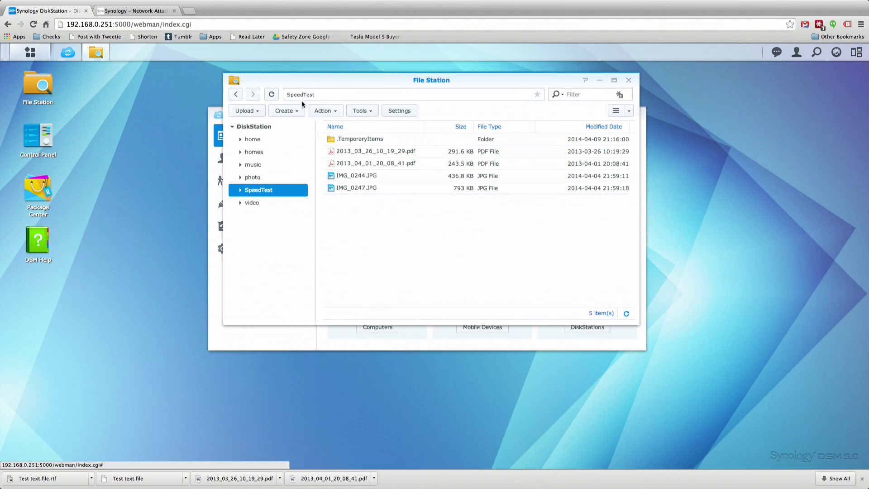
# - Refresh the SpeedTest listing to show Test text file.txt, then bring up its actions menu
pyautogui.click(272, 95)
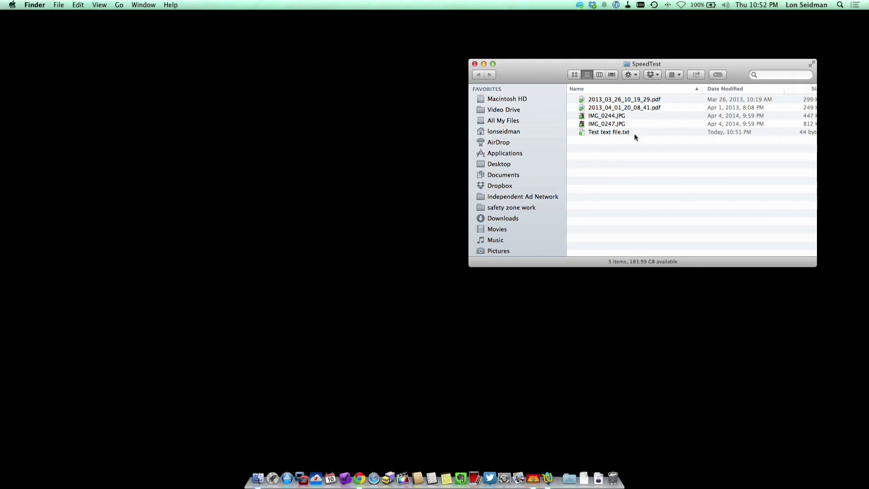
pyautogui.hotkey('ctrl', 'Right')
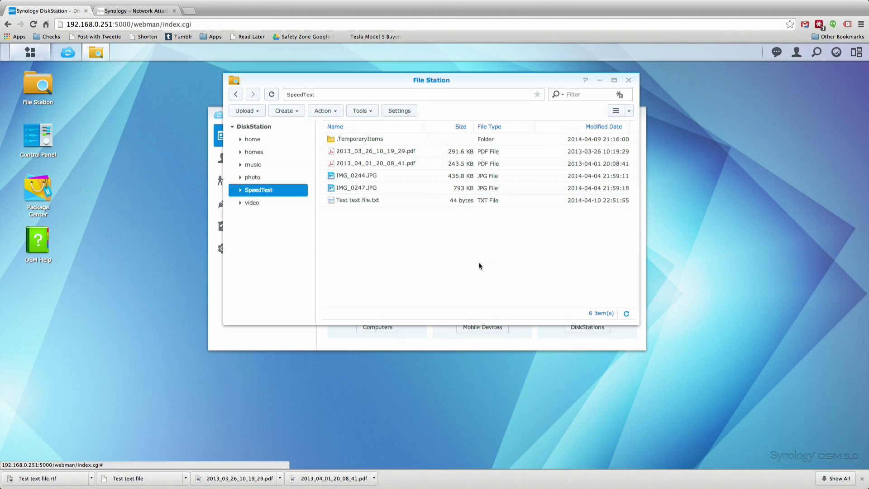
pyautogui.rightClick(383, 199)
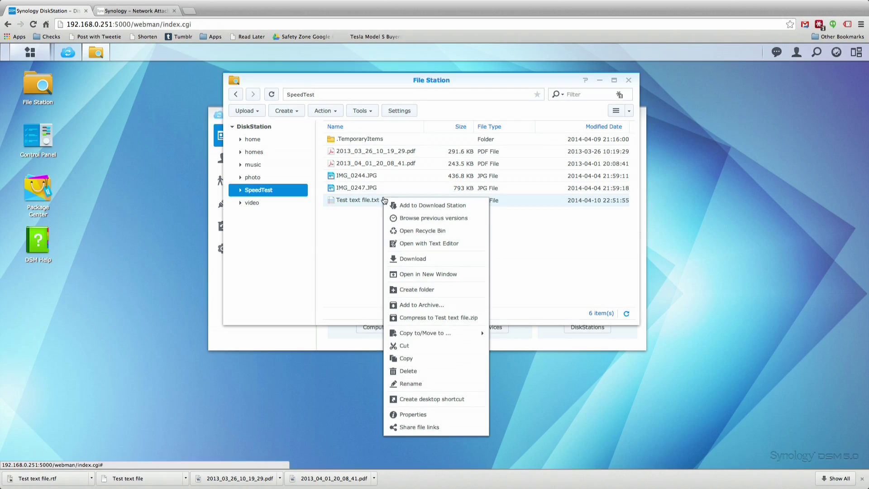
# - Save Test text file.txt in DSM's Text Editor, close the editor, and switch to Finder
pyautogui.click(392, 244)
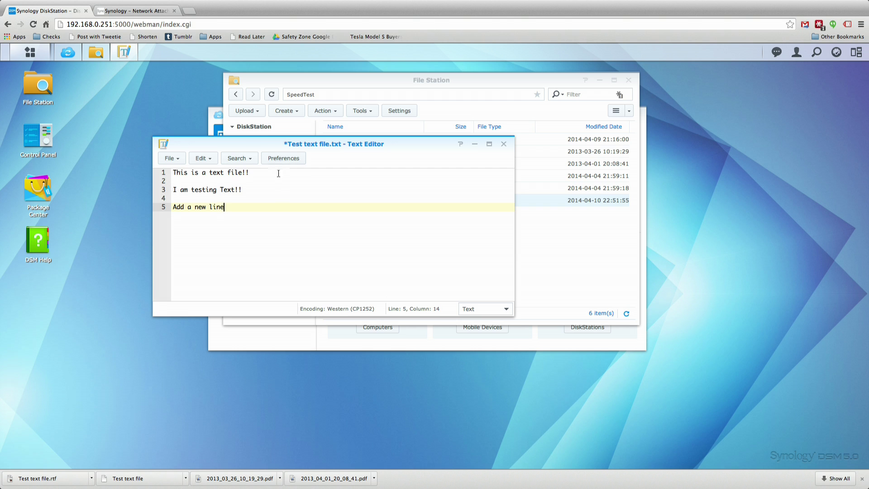
pyautogui.click(173, 160)
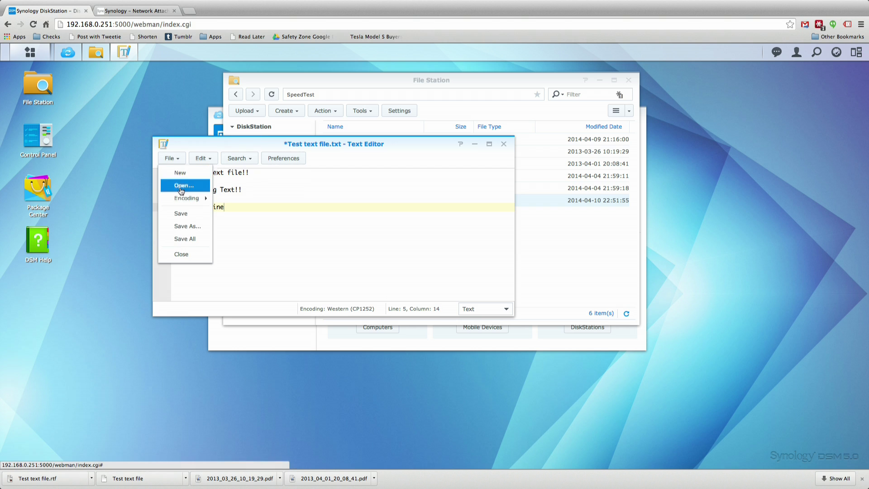
pyautogui.click(186, 214)
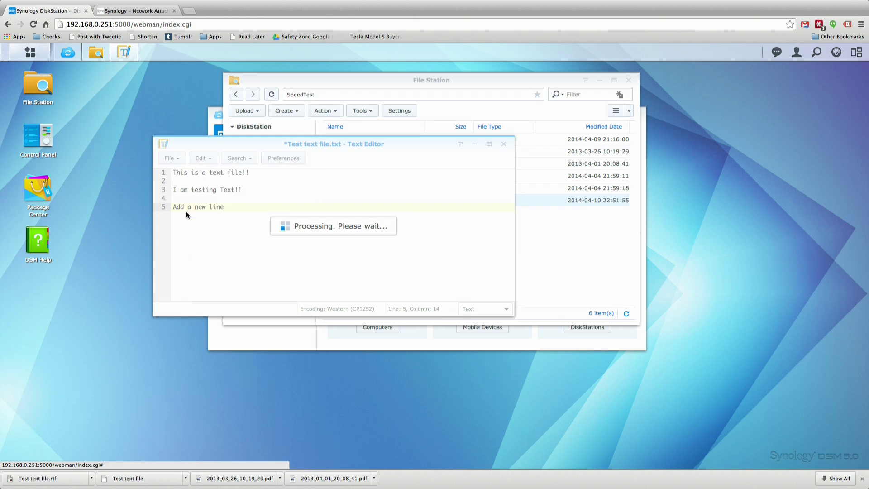
pyautogui.click(503, 144)
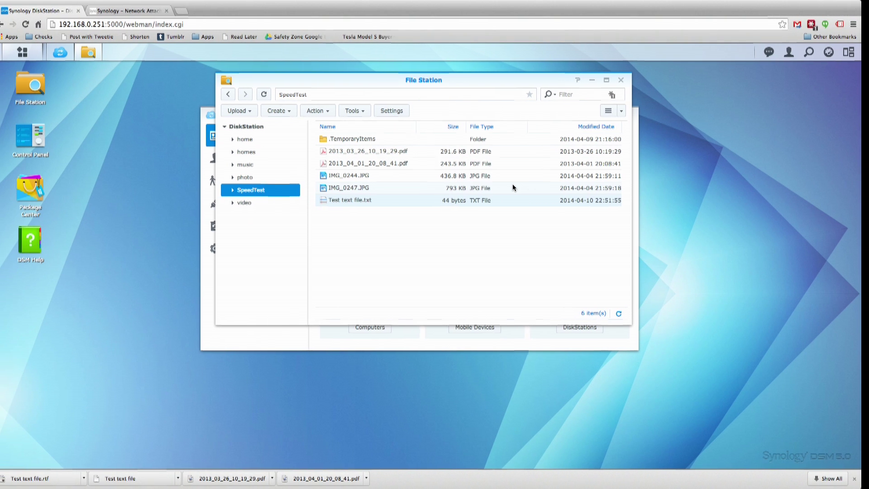
pyautogui.hotkey('ctrl', 'Left')
# - Open Test text file.txt from Finder in TextEdit to confirm the added line, then close it
pyautogui.press('super+Tab')
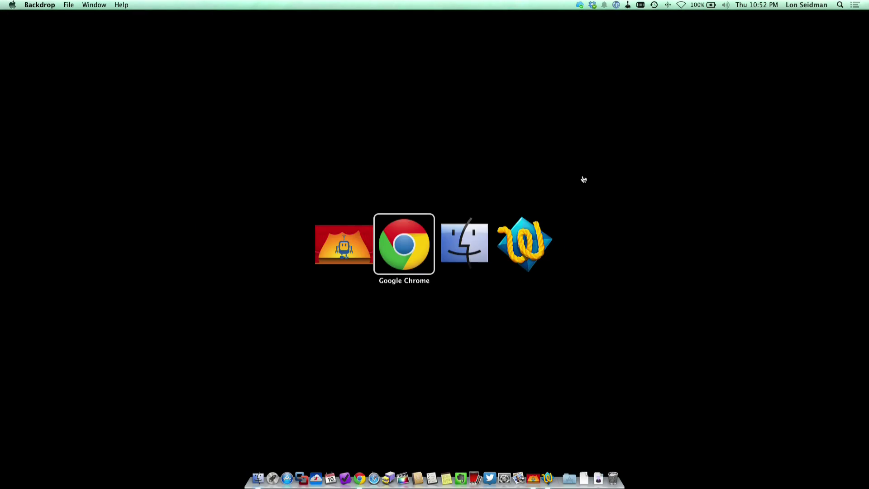
pyautogui.press('super+Tab')
pyautogui.press('super+Tab')
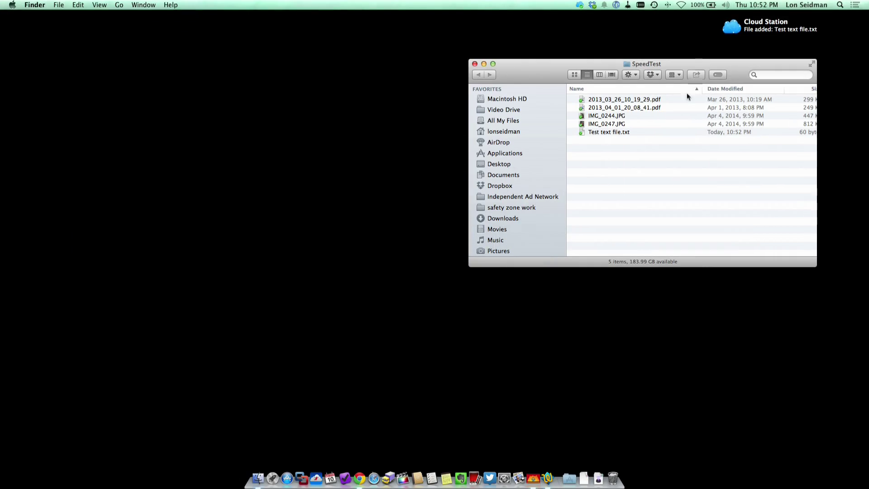
pyautogui.doubleClick(607, 131)
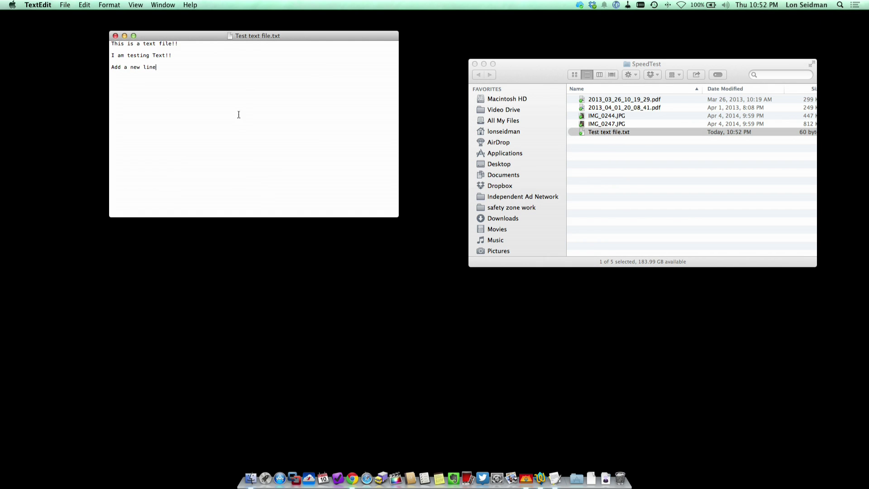
pyautogui.press('super+w')
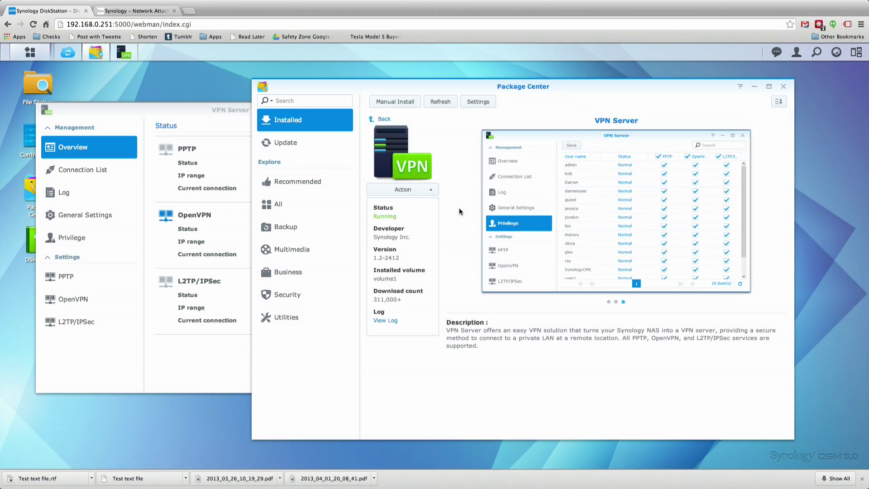
# - Bring VPN Server forward to see OpenVPN enabled with range 10.8.0.0 ~ 10.8.0.255
pyautogui.click(191, 132)
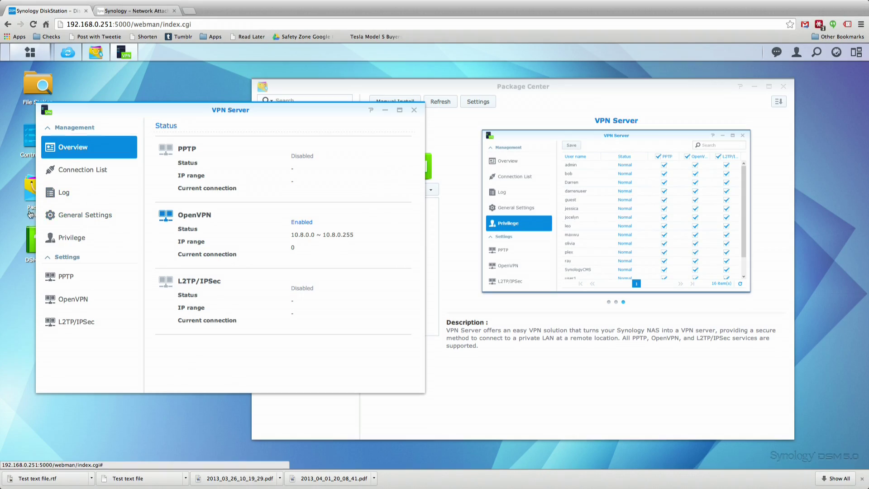
pyautogui.click(74, 303)
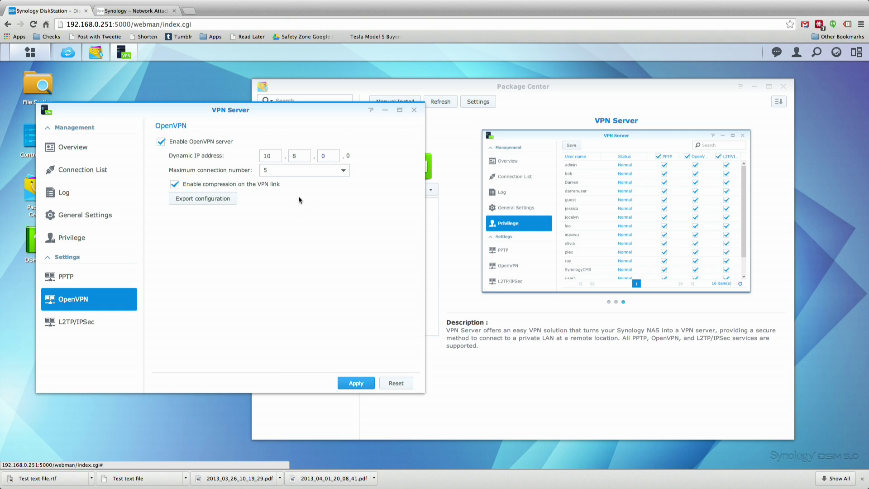
# - Keep the OpenVPN maximum connection number at 5 and view the empty Connection List
pyautogui.click(306, 175)
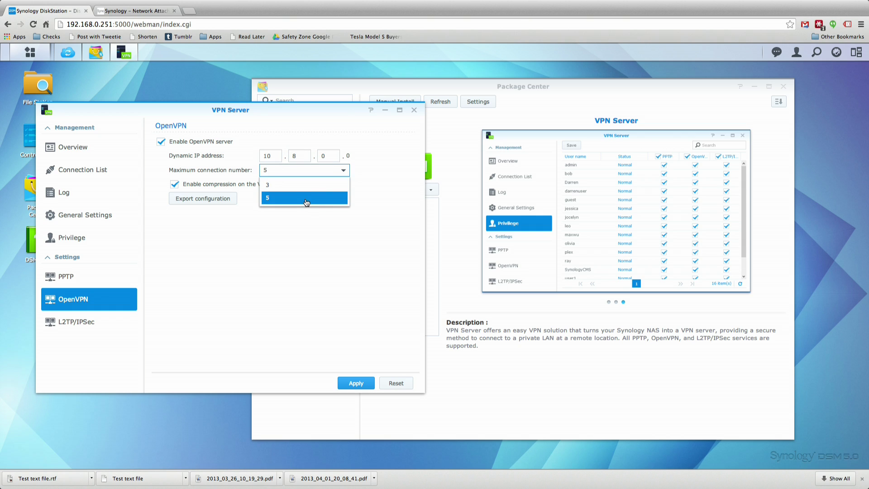
pyautogui.click(307, 199)
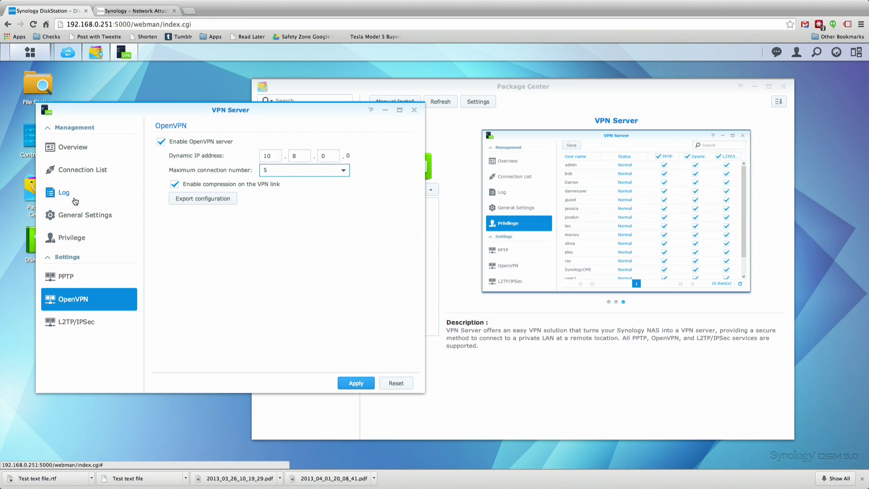
pyautogui.click(87, 171)
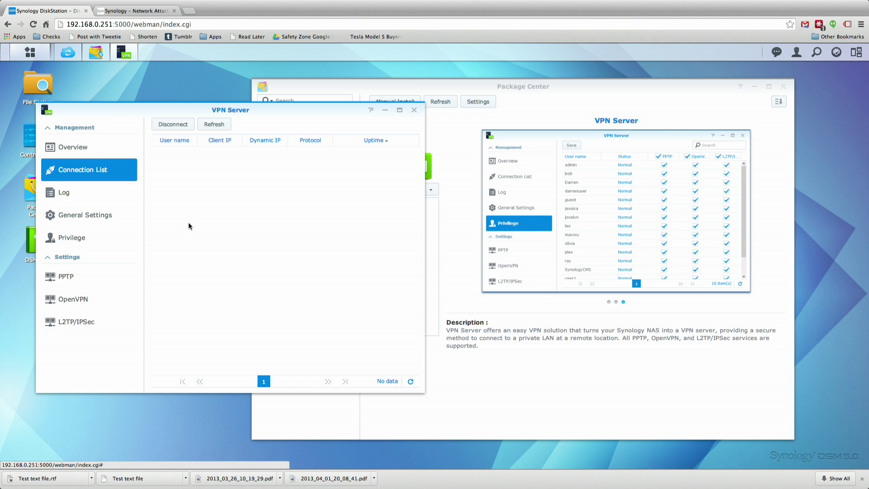
# - Close the VPN Server window, leaving Package Center showing
pyautogui.click(415, 110)
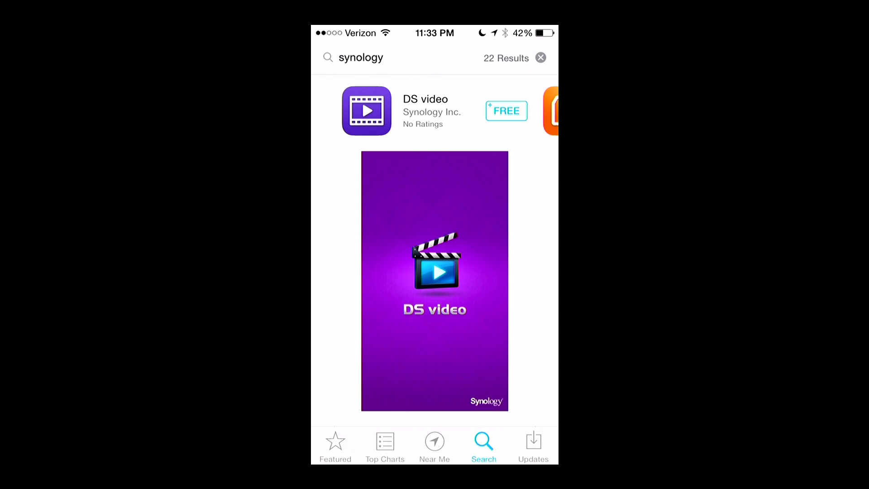
# - Swipe the synology App Store results carousel from DS video over to DS file
pyautogui.hscroll(5, 435, 280)
pyautogui.hscroll(-3, 434, 281)
pyautogui.hscroll(5, 434, 281)
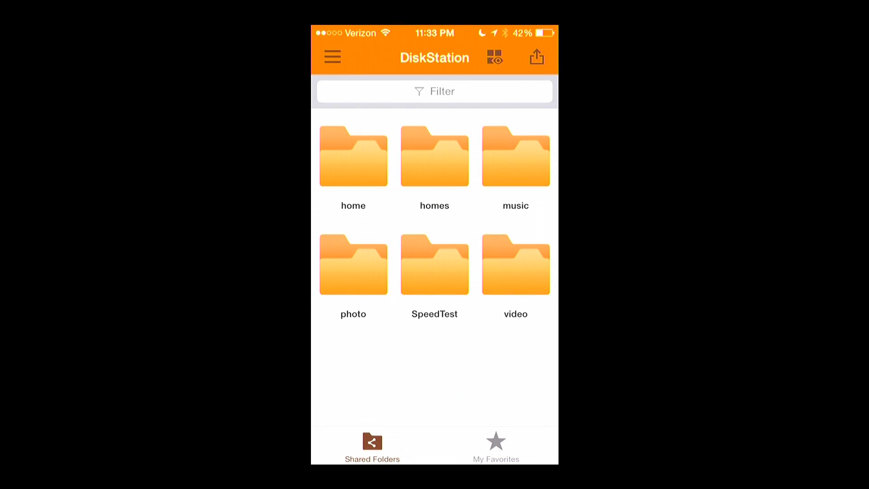
# - Read Test text file.txt in DS file's SpeedTest folder, then return to the shared folders menu
pyautogui.click(435, 264)
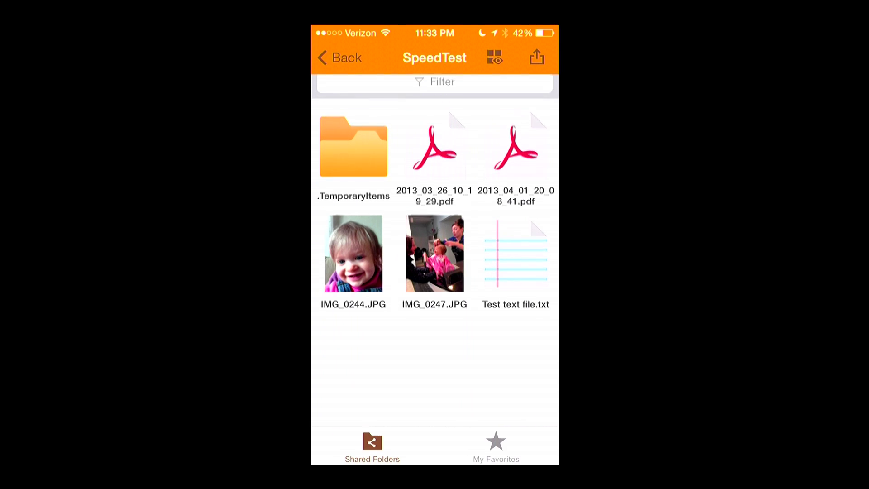
pyautogui.click(516, 267)
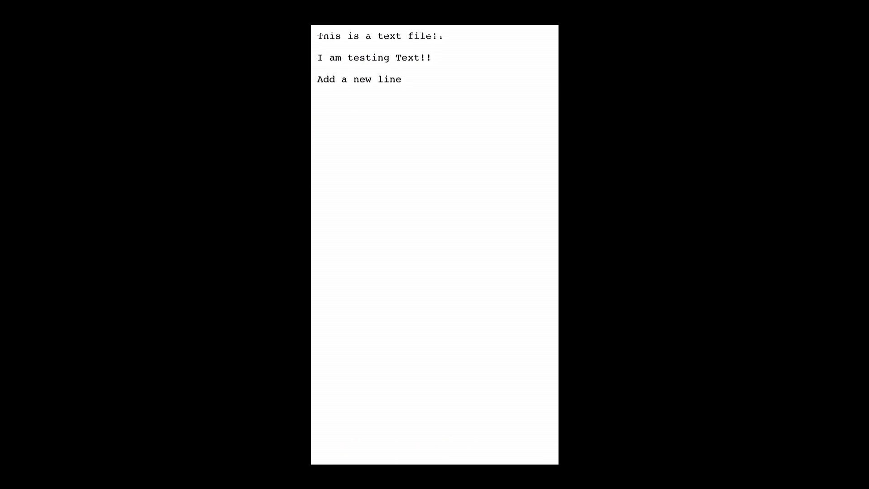
pyautogui.click(340, 58)
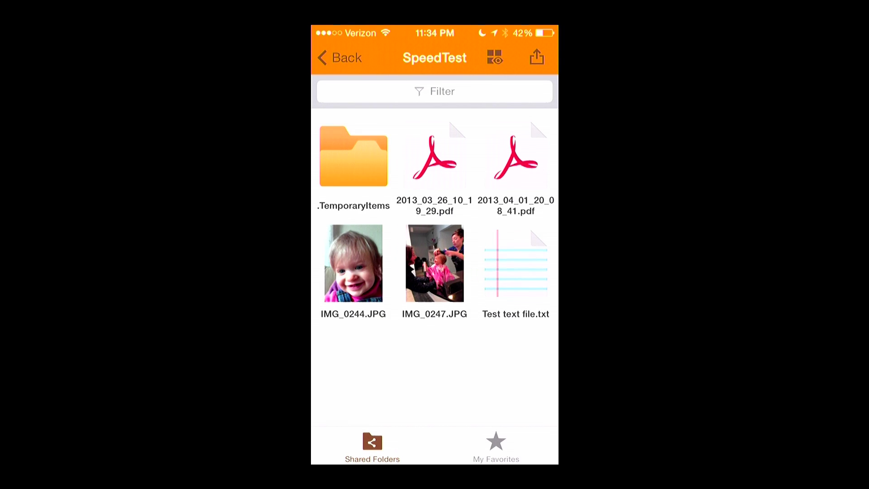
pyautogui.click(537, 57)
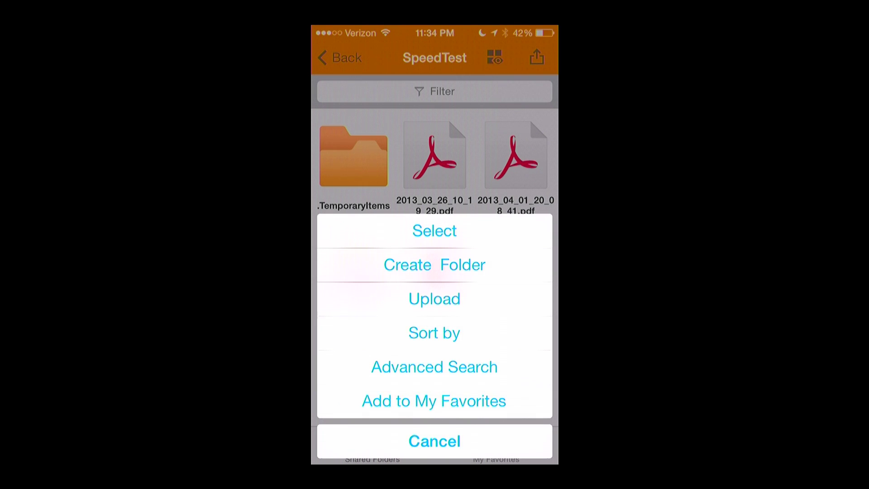
pyautogui.click(341, 58)
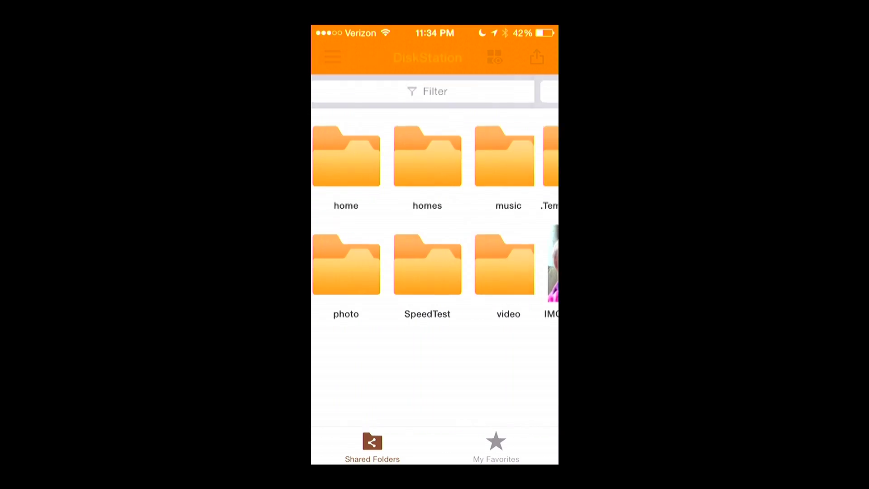
pyautogui.click(332, 56)
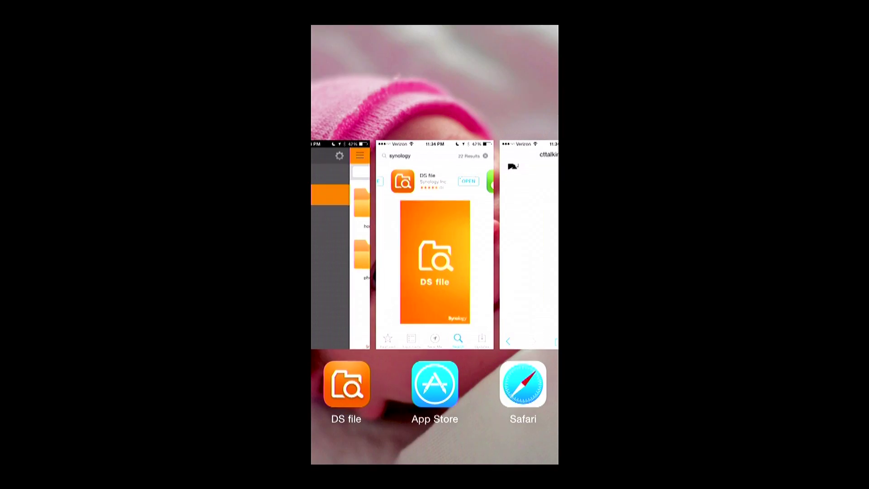
# - Back in App Store, swipe through DS audio, DS photo+ and DS finder, viewing DS finder's details
pyautogui.click(458, 233)
pyautogui.moveTo(498, 272); pyautogui.dragTo(362, 272)
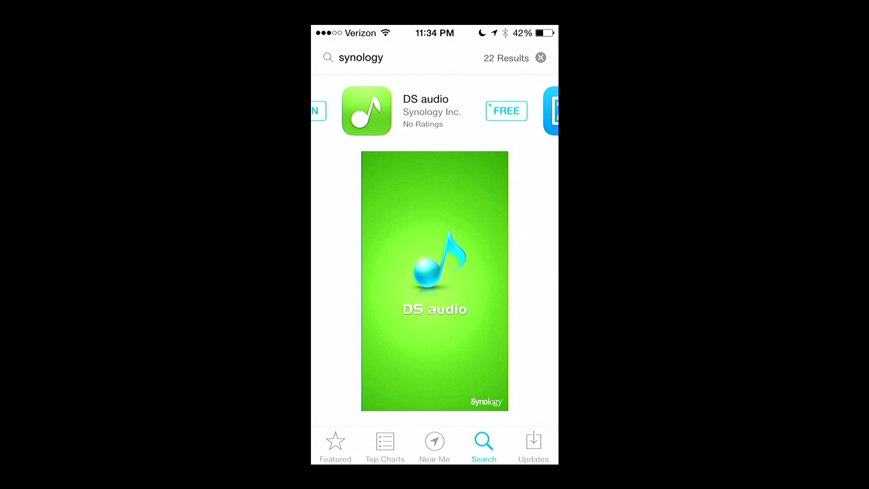
pyautogui.moveTo(498, 272); pyautogui.dragTo(362, 271)
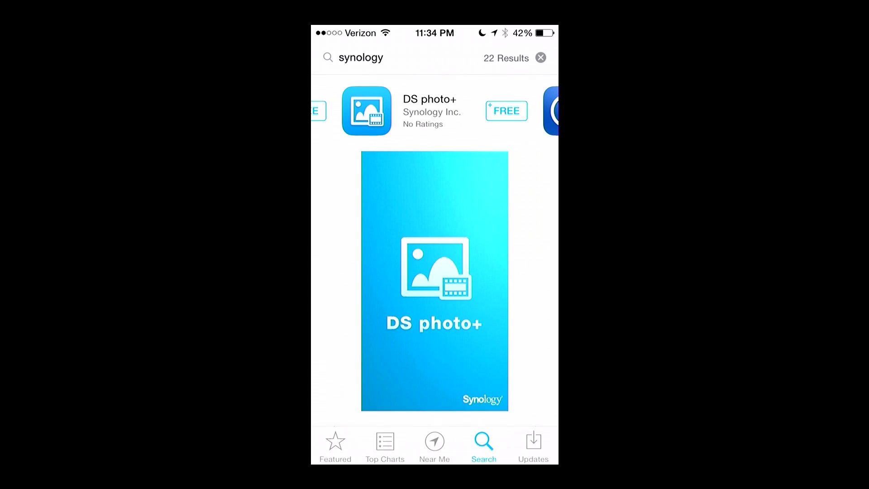
pyautogui.moveTo(498, 272); pyautogui.dragTo(362, 271)
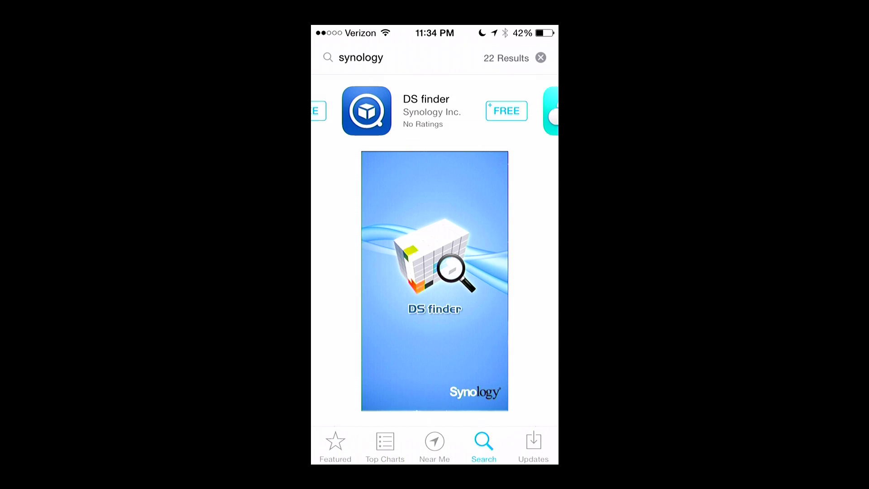
pyautogui.moveTo(453, 271); pyautogui.dragTo(430, 272)
pyautogui.click(434, 272)
pyautogui.moveTo(452, 295); pyautogui.dragTo(408, 203)
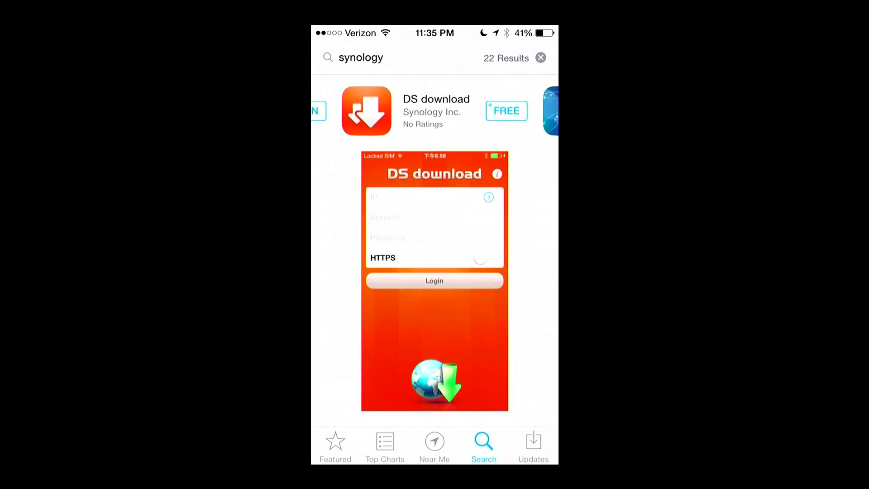
# - Settle the synology results carousel on the free DS download app
pyautogui.moveTo(435, 271)
pyautogui.mouseDown()
pyautogui.moveTo(410, 272)
pyautogui.moveTo(426, 272)
pyautogui.mouseUp()
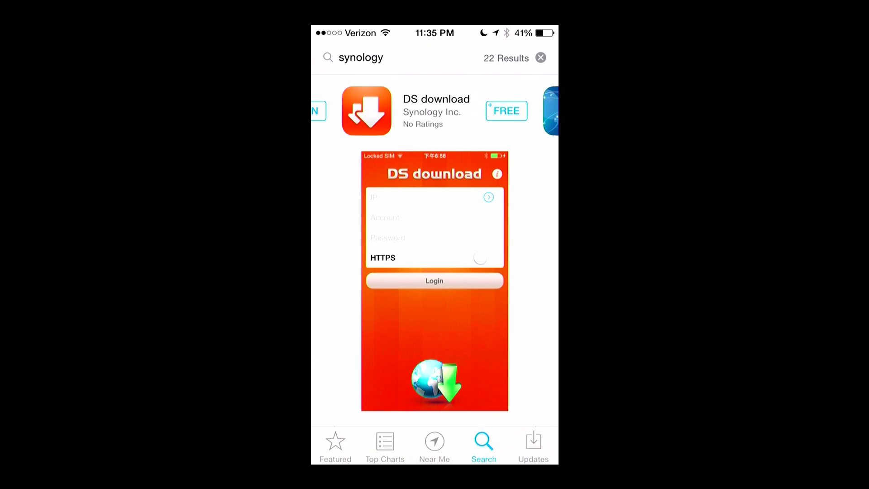